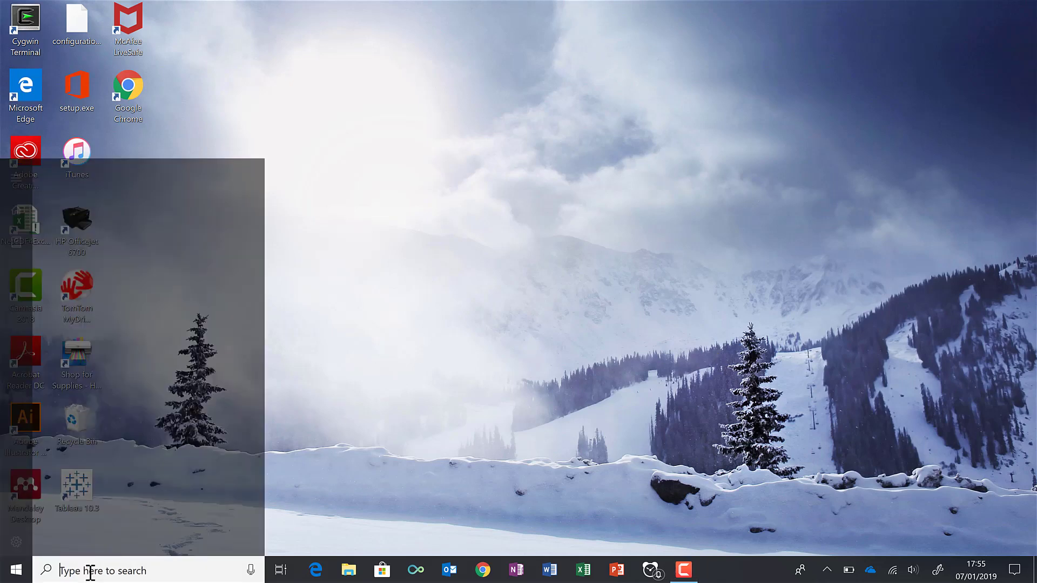
Launch Microsoft Store from Windows search and open the Microsoft Font Maker app page.
text(microsoft)
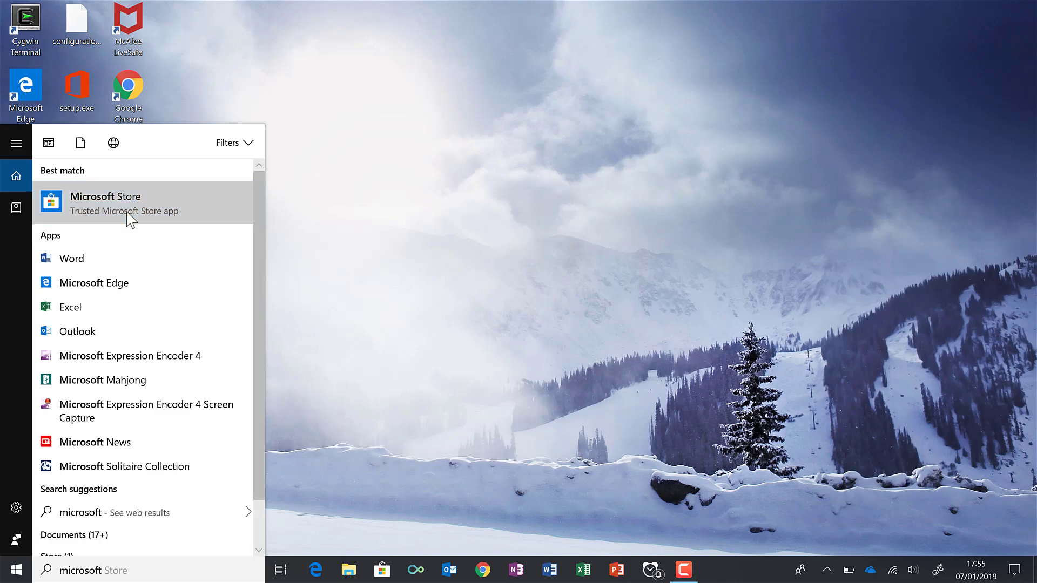
click(127, 213)
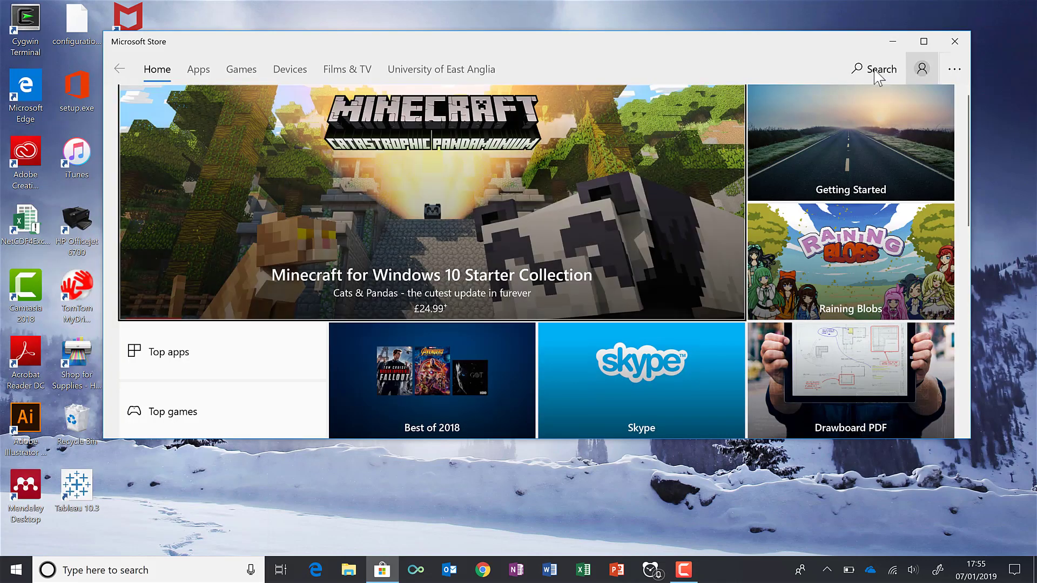
click(877, 75)
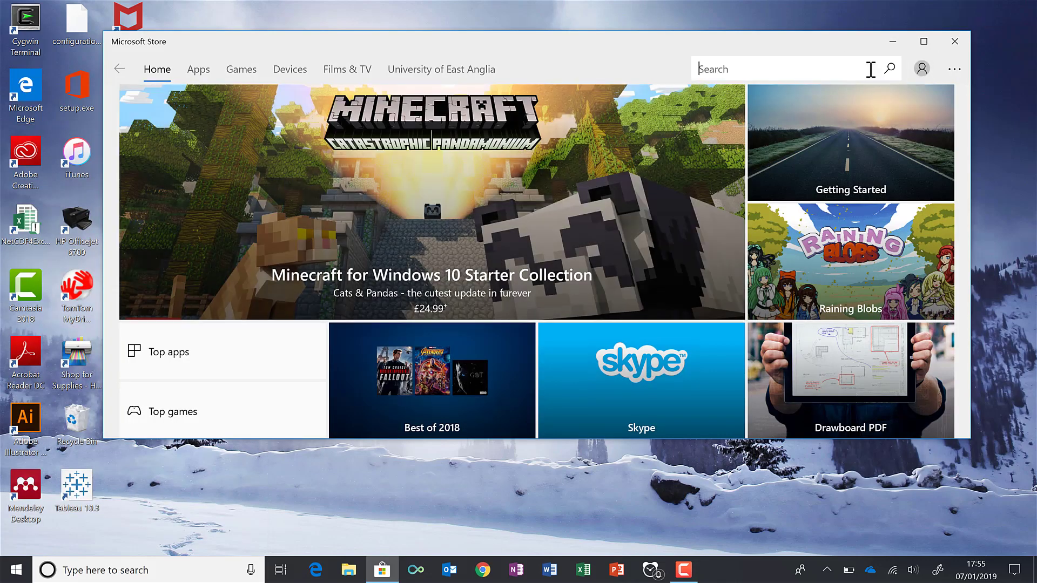
text(microsoft)
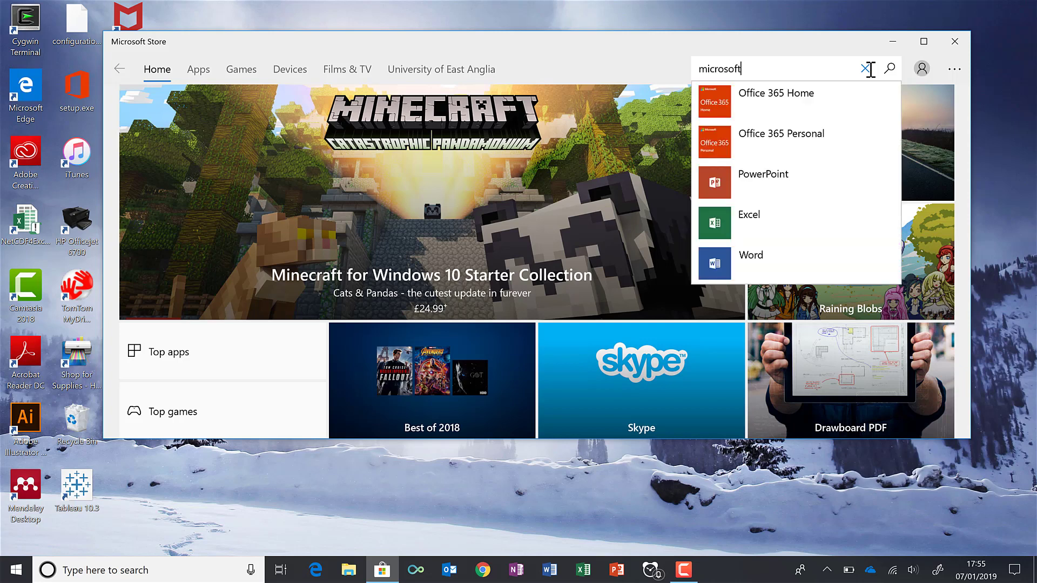
text( font maker)
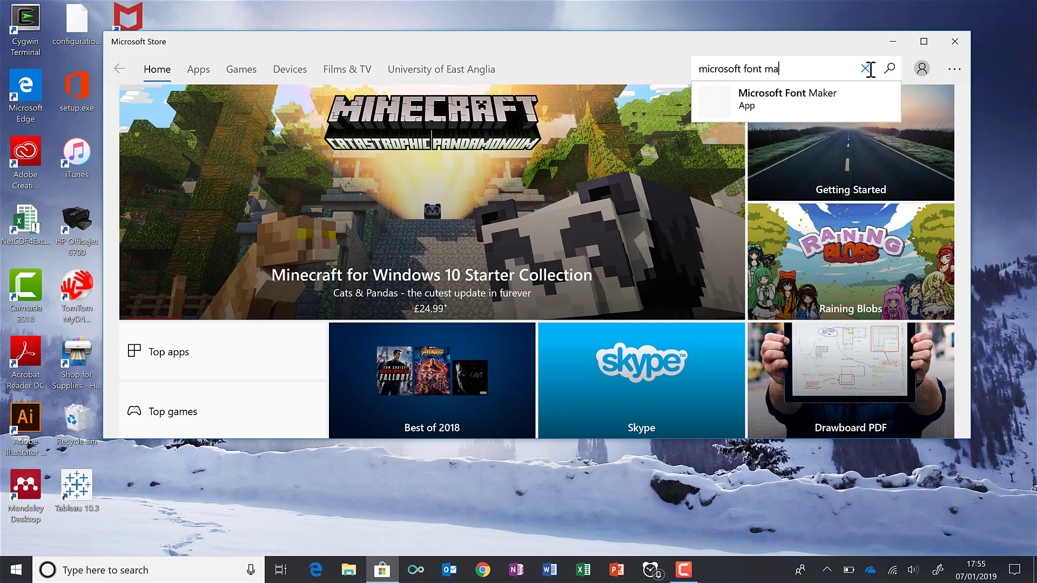
click(787, 99)
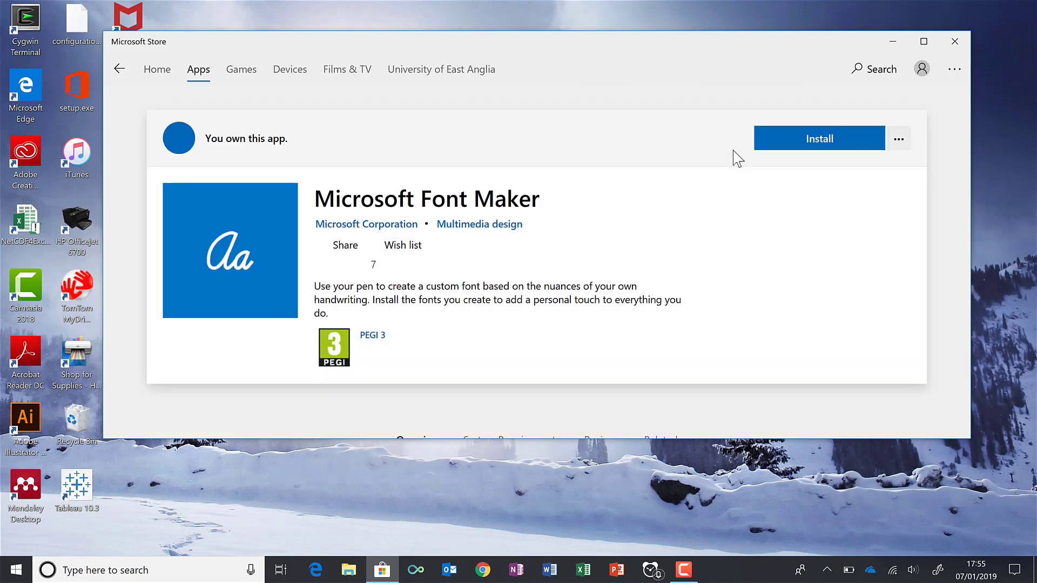
Install Microsoft Font Maker from its Store page, then launch it.
click(832, 142)
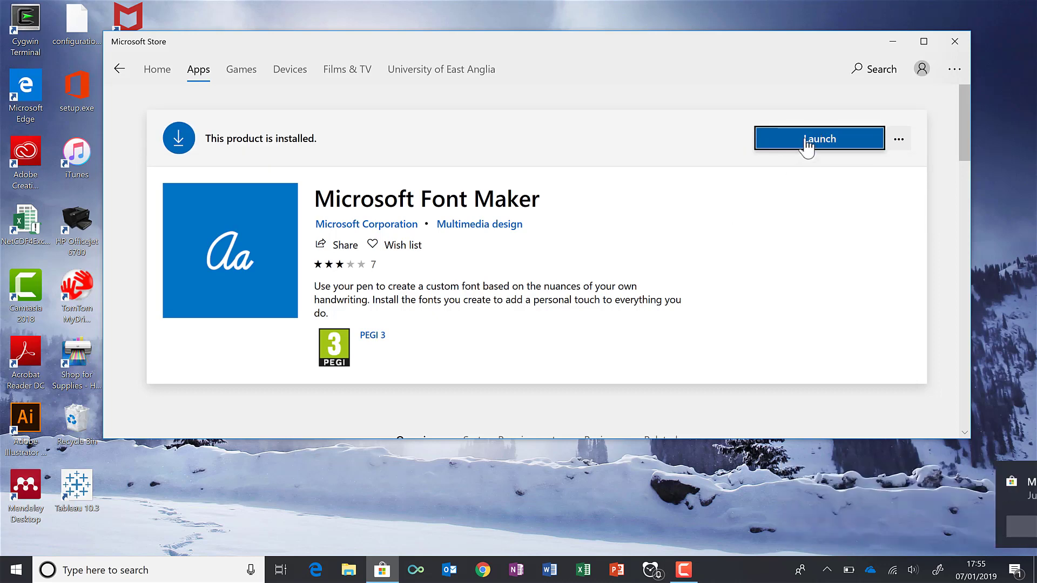
click(807, 142)
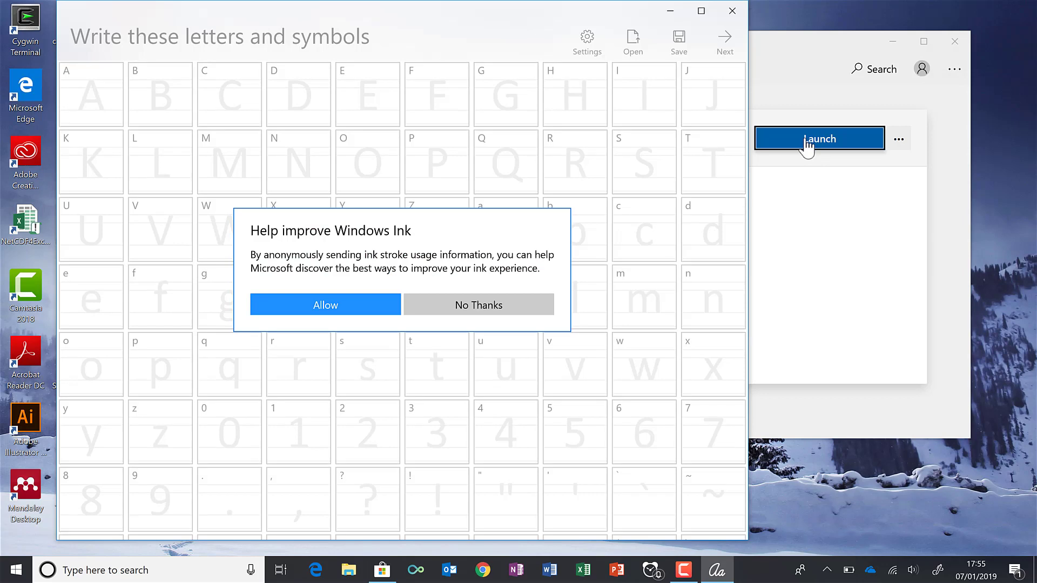
Allow the 'Help improve Windows Ink' prompt and maximize the Font Maker window.
click(346, 298)
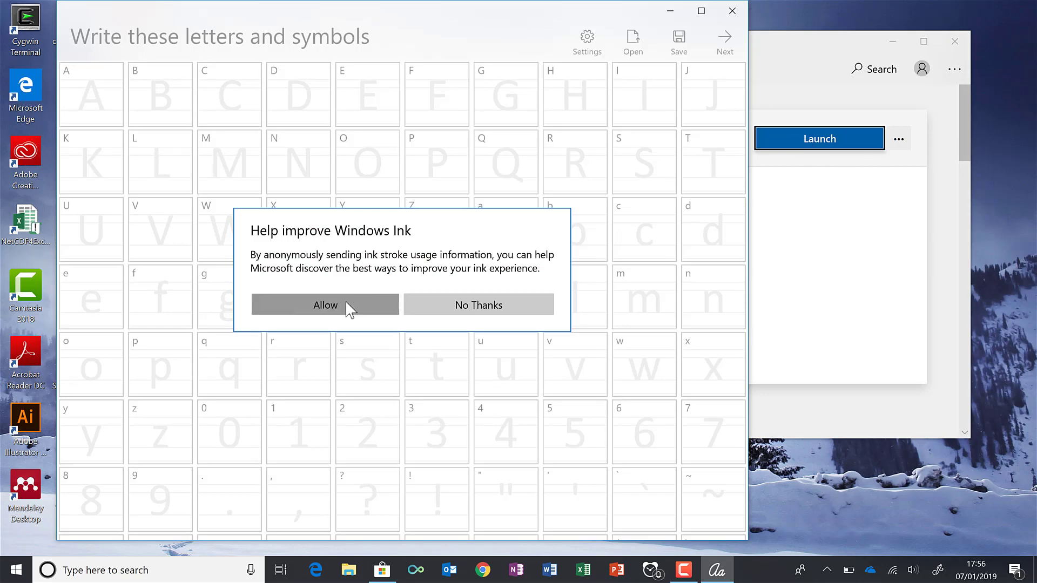
click(702, 8)
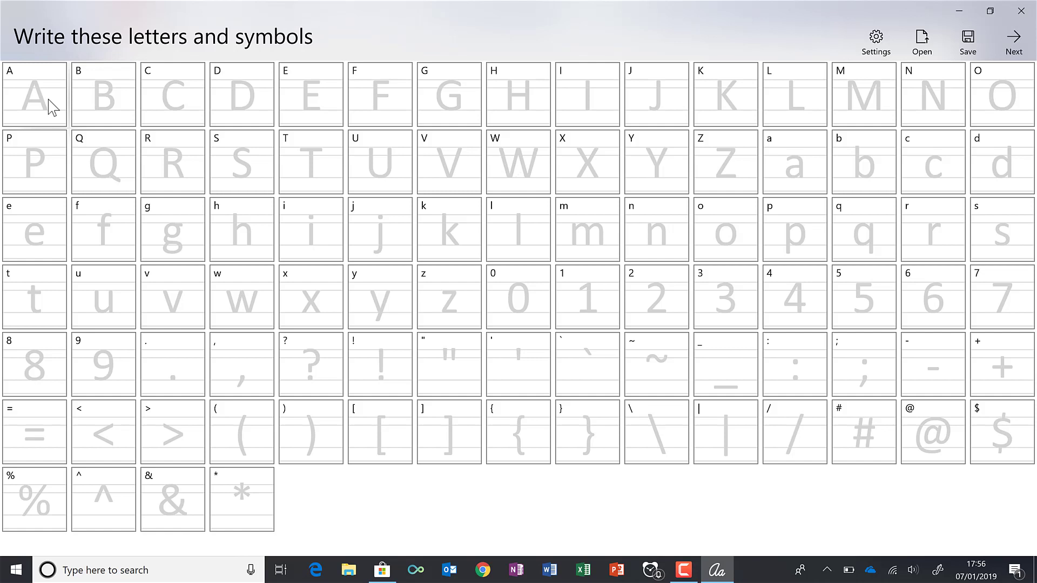
Handwrite capital letters A through O in their template cells.
mouse_move(34, 82)
mouse_down()
mouse_move(23, 114)
mouse_move(46, 112)
mouse_up()
drag(95, 84, 98, 110)
drag(184, 84, 182, 109)
drag(235, 82, 236, 110)
drag(303, 81, 322, 111)
drag(378, 81, 381, 111)
drag(509, 81, 535, 115)
drag(658, 81, 652, 111)
drag(718, 81, 740, 112)
drag(790, 82, 804, 111)
drag(846, 112, 882, 114)
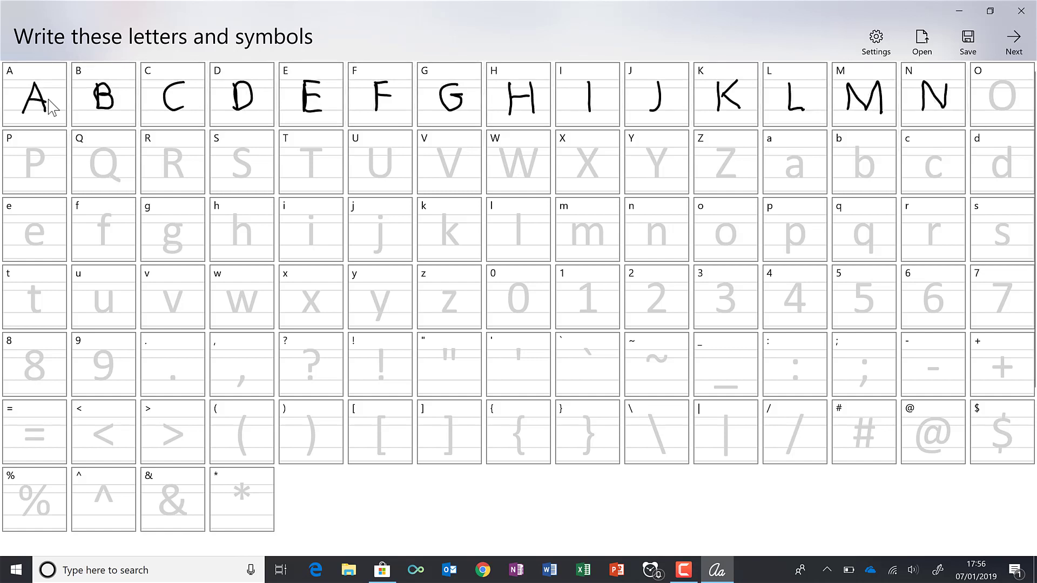
drag(999, 84, 998, 83)
mouse_move(29, 152)
mouse_down()
mouse_move(31, 178)
mouse_move(30, 165)
mouse_up()
Handwrite capital letters P through Y in their cells.
drag(107, 150, 124, 186)
drag(168, 149, 187, 178)
drag(249, 150, 236, 177)
drag(370, 149, 393, 150)
mouse_move(502, 151)
mouse_down()
mouse_move(539, 151)
mouse_move(596, 176)
mouse_up()
drag(647, 150, 657, 176)
Handwrite capital Z and lowercase a through j.
drag(717, 149, 738, 176)
drag(804, 158, 804, 177)
drag(855, 145, 871, 169)
drag(1010, 147, 1008, 179)
drag(28, 233, 43, 244)
drag(112, 215, 97, 237)
drag(182, 226, 169, 252)
drag(382, 224, 376, 247)
Handwrite lowercase k through z and the digit 0.
drag(442, 214, 460, 245)
drag(573, 237, 604, 246)
drag(726, 223, 725, 224)
drag(870, 226, 864, 253)
drag(1008, 225, 991, 244)
drag(95, 292, 114, 315)
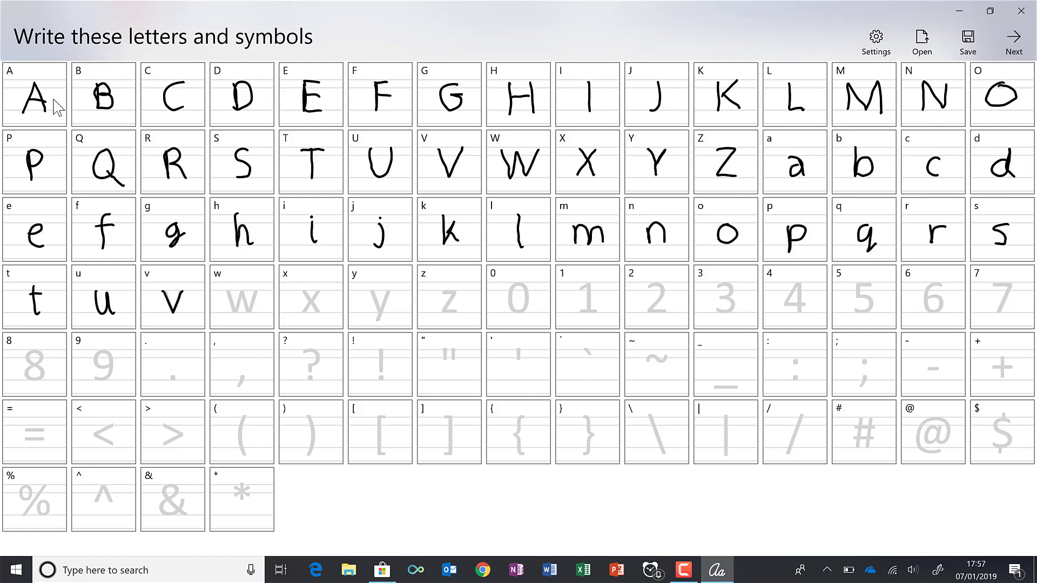
drag(226, 290, 258, 291)
drag(518, 283, 517, 285)
Handwrite digits 1–9 and the first punctuation marks.
drag(582, 285, 587, 311)
drag(648, 286, 667, 312)
drag(794, 285, 806, 303)
drag(941, 284, 932, 305)
drag(43, 351, 36, 373)
drag(108, 356, 103, 382)
drag(307, 354, 310, 377)
drag(382, 349, 380, 377)
Handwrite the bracket, slash and # symbols.
drag(1002, 357, 1002, 379)
drag(26, 430, 46, 432)
drag(247, 413, 244, 456)
drag(444, 415, 451, 454)
drag(524, 415, 519, 454)
drag(725, 415, 725, 454)
drag(804, 414, 788, 453)
drag(850, 427, 879, 426)
Handwrite the @, $, % and ^ symbols and the remaining symbol cells.
drag(941, 429, 946, 448)
drag(1007, 418, 992, 447)
drag(999, 413, 1001, 453)
drag(27, 486, 26, 486)
drag(44, 480, 25, 515)
drag(46, 505, 47, 506)
drag(98, 499, 111, 500)
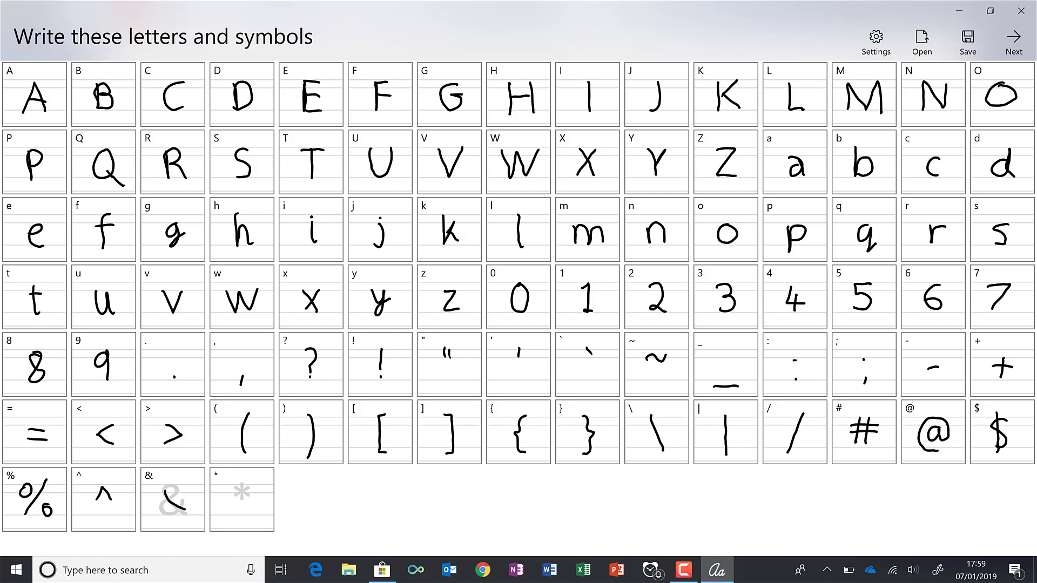
drag(172, 489, 185, 512)
drag(243, 482, 244, 499)
drag(237, 486, 249, 495)
drag(250, 486, 237, 495)
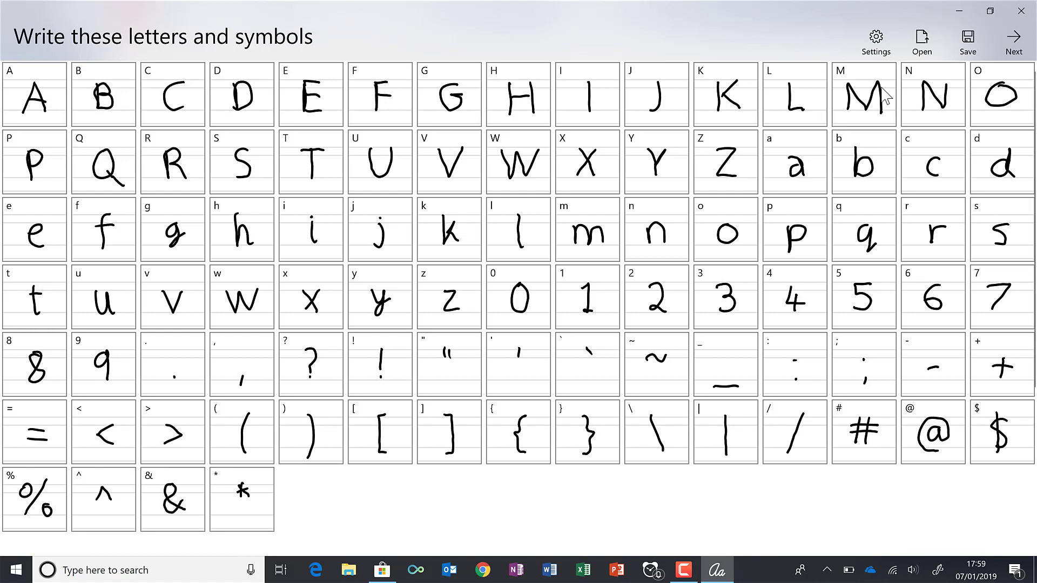
Handwrite all three practice sentences in their boxes and continue to the sizing step.
click(1009, 43)
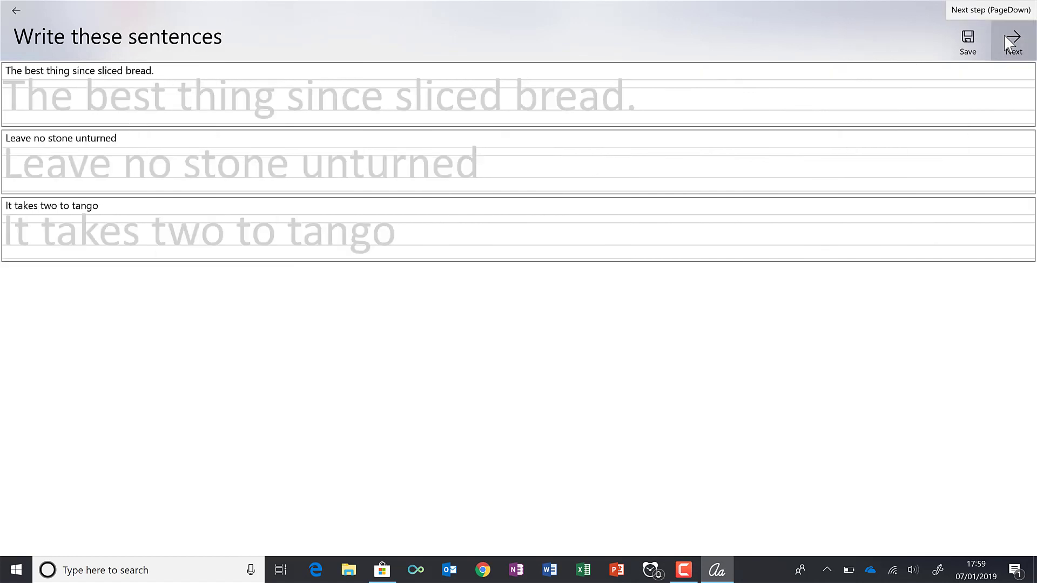
mouse_move(12, 81)
mouse_down()
mouse_move(12, 110)
mouse_move(505, 106)
mouse_move(135, 173)
mouse_move(354, 164)
mouse_up()
mouse_move(6, 217)
mouse_down()
mouse_move(75, 238)
mouse_move(302, 244)
mouse_up()
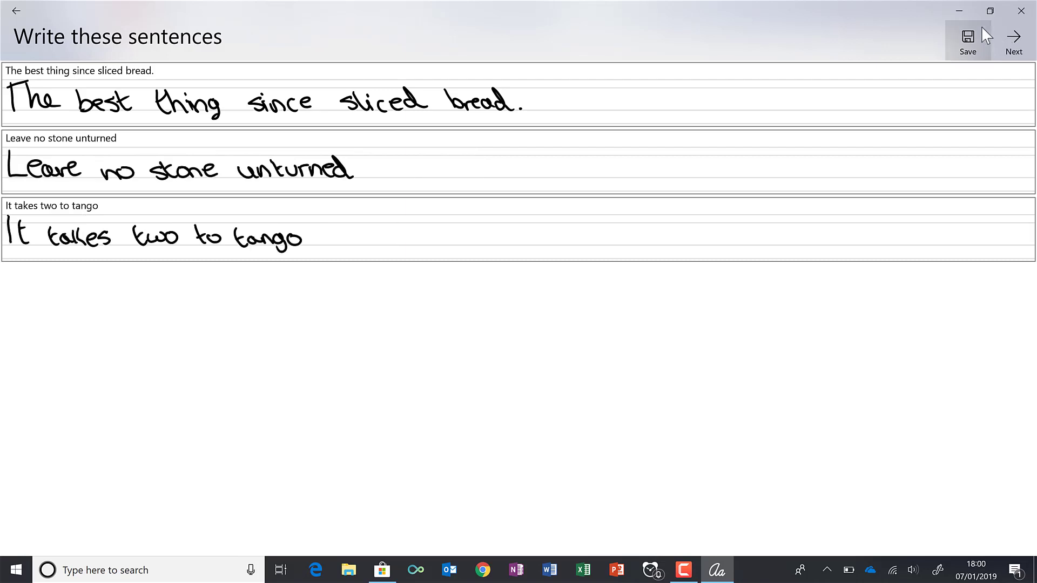
click(1015, 45)
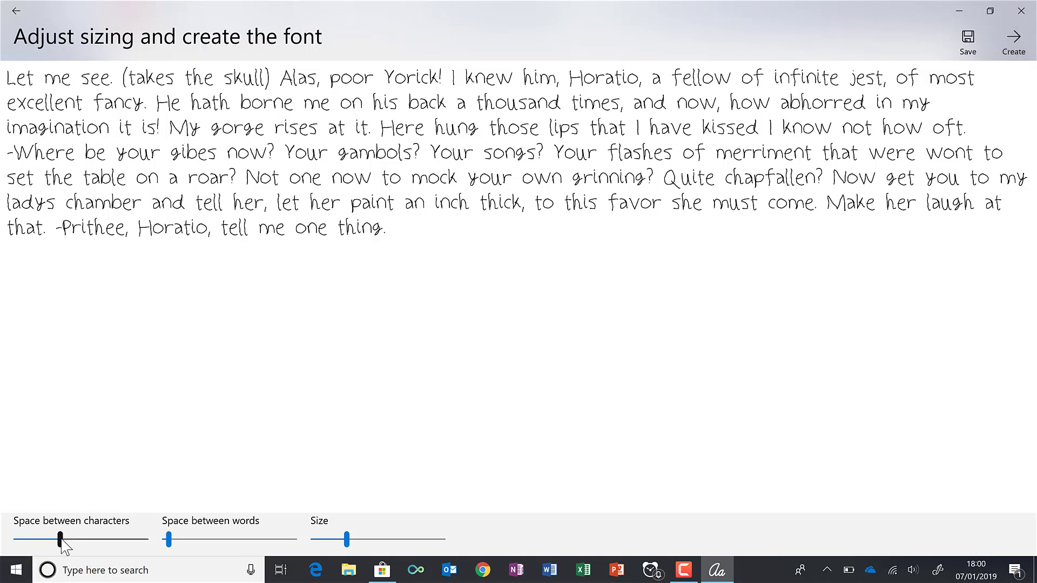
Widen character and word spacing, fine-tune text size, then choose Create to export the font.
drag(61, 538, 72, 539)
mouse_move(168, 544)
mouse_down()
mouse_move(196, 543)
mouse_move(176, 540)
mouse_up()
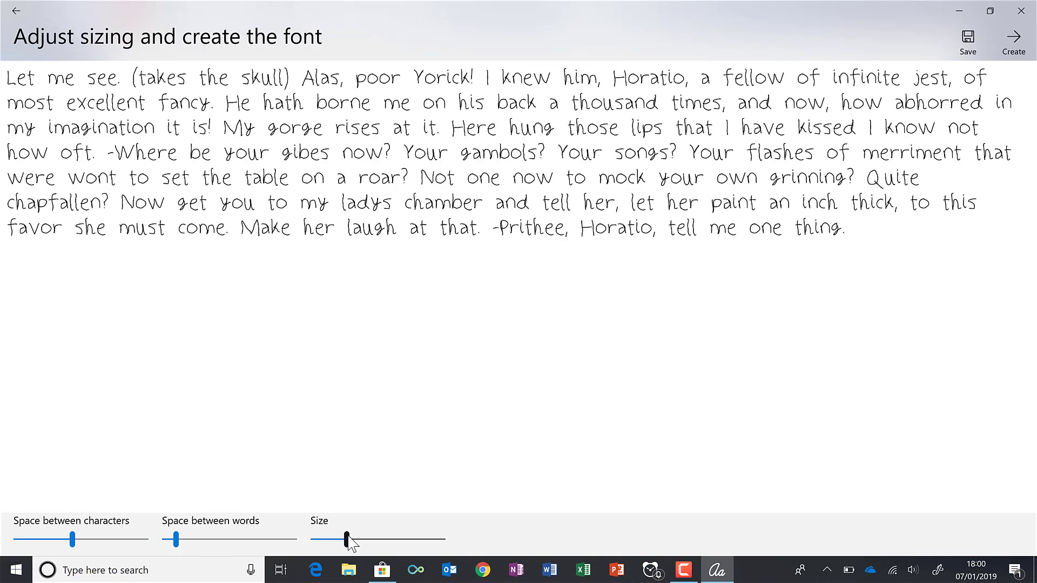
mouse_move(348, 537)
mouse_down()
mouse_move(356, 540)
mouse_move(344, 541)
mouse_up()
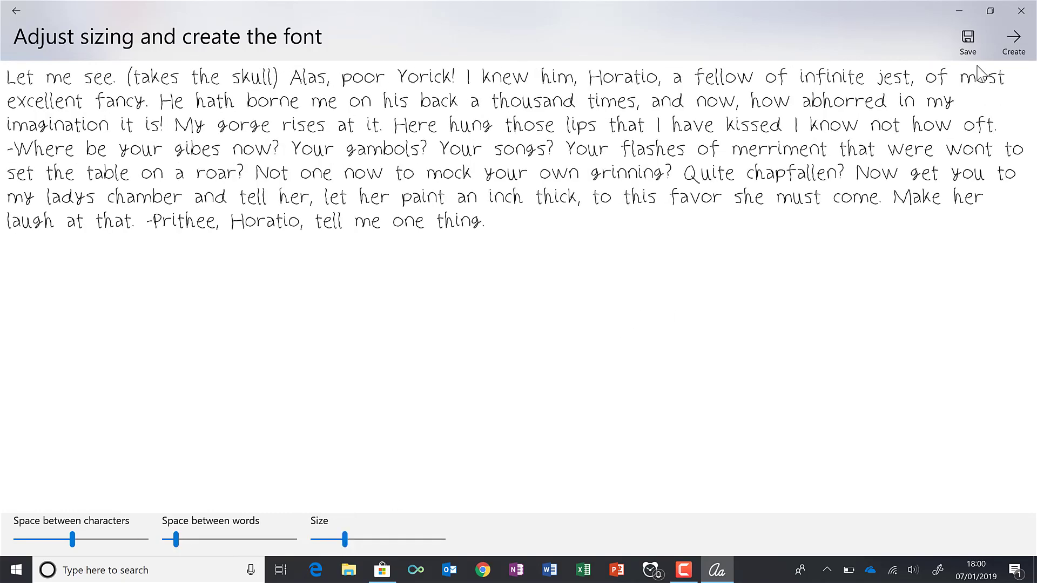
click(1005, 37)
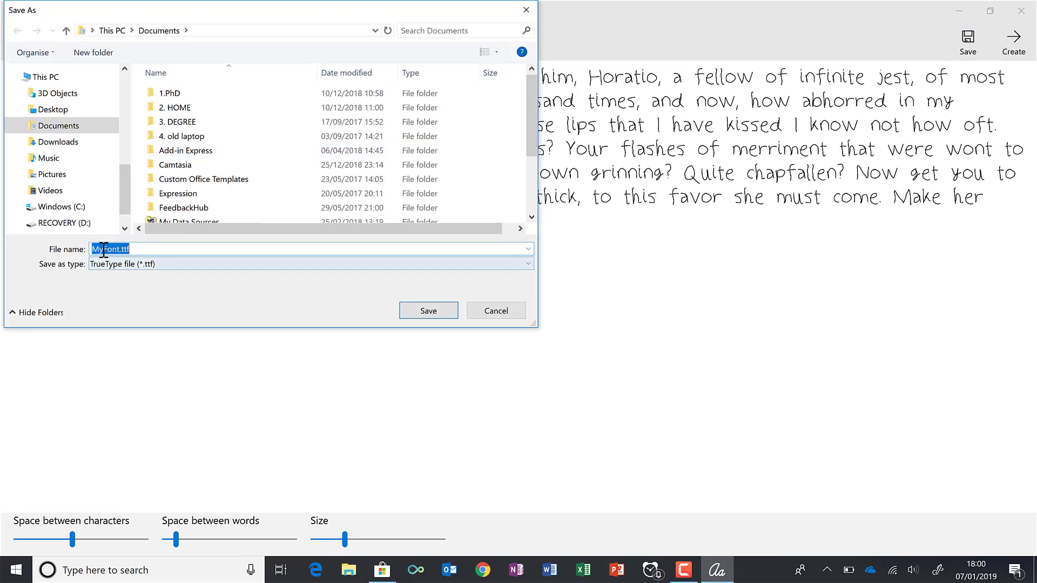
Save MyFont.ttf to the Desktop, then close Font Maker and Microsoft Store.
click(74, 112)
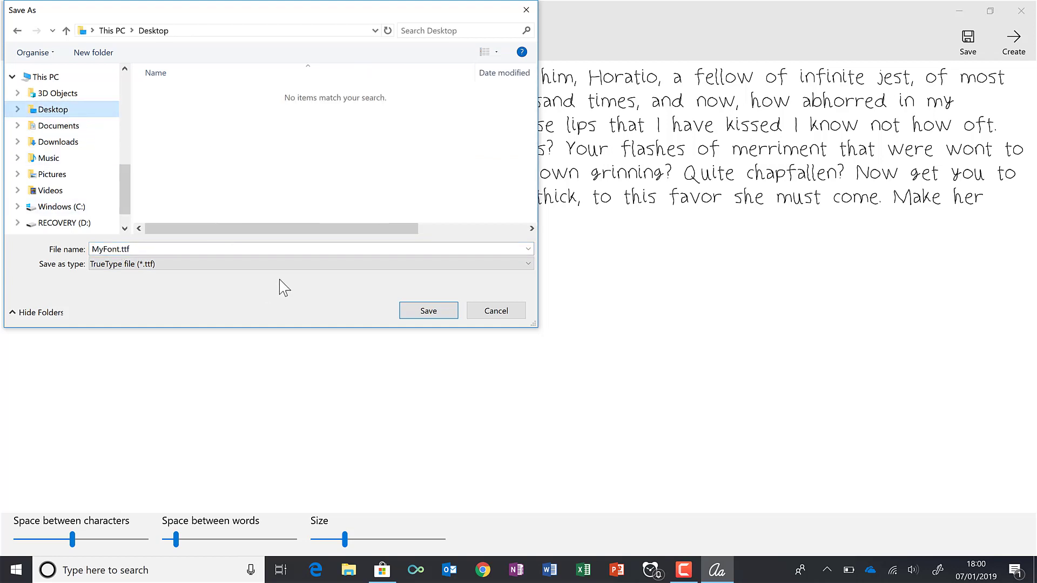
click(412, 307)
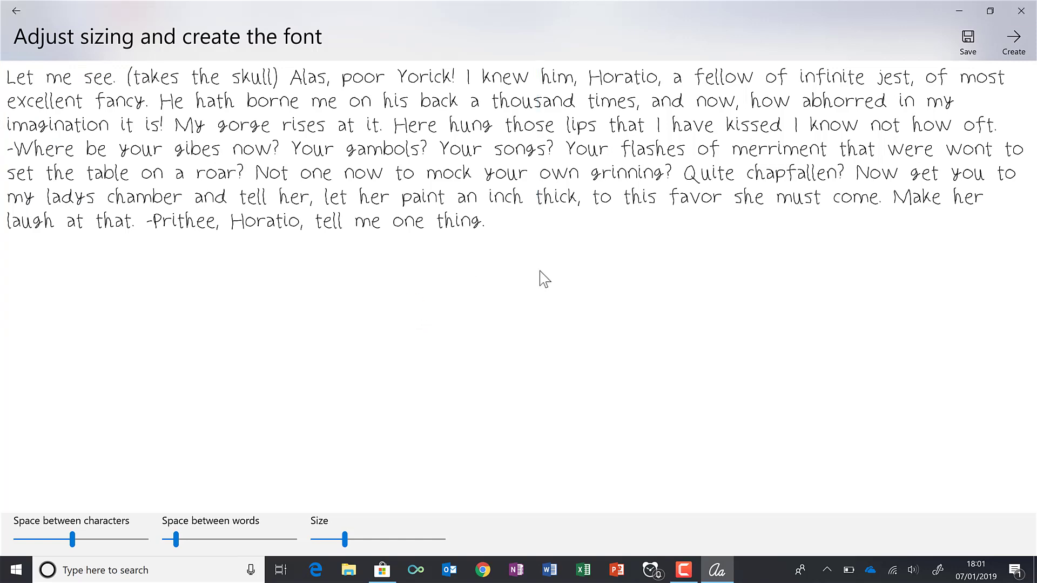
click(1032, 5)
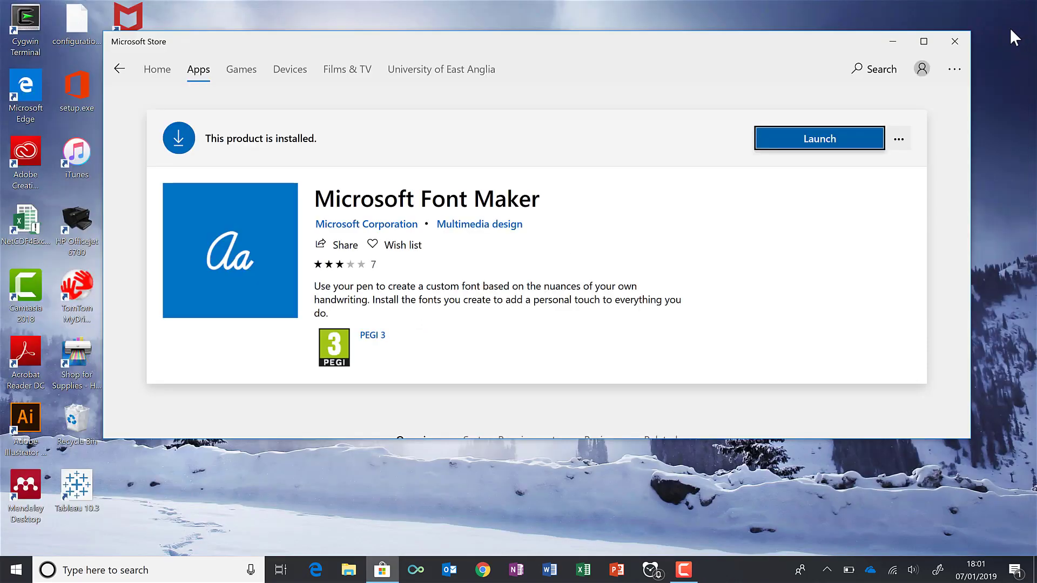
click(954, 49)
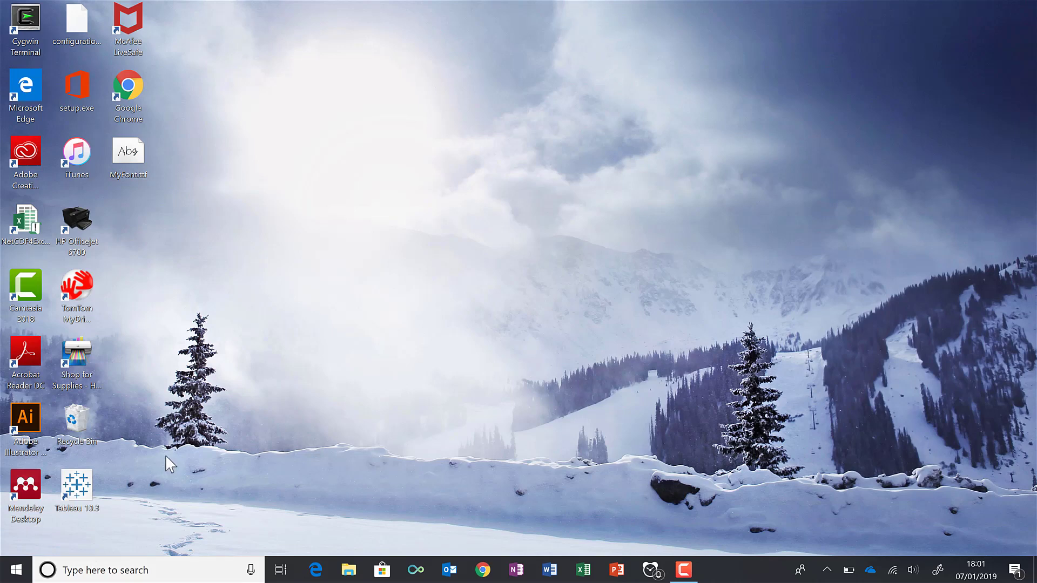
Open Control Panel's Fonts folder and drag MyFont.ttf from the desktop into it.
click(76, 574)
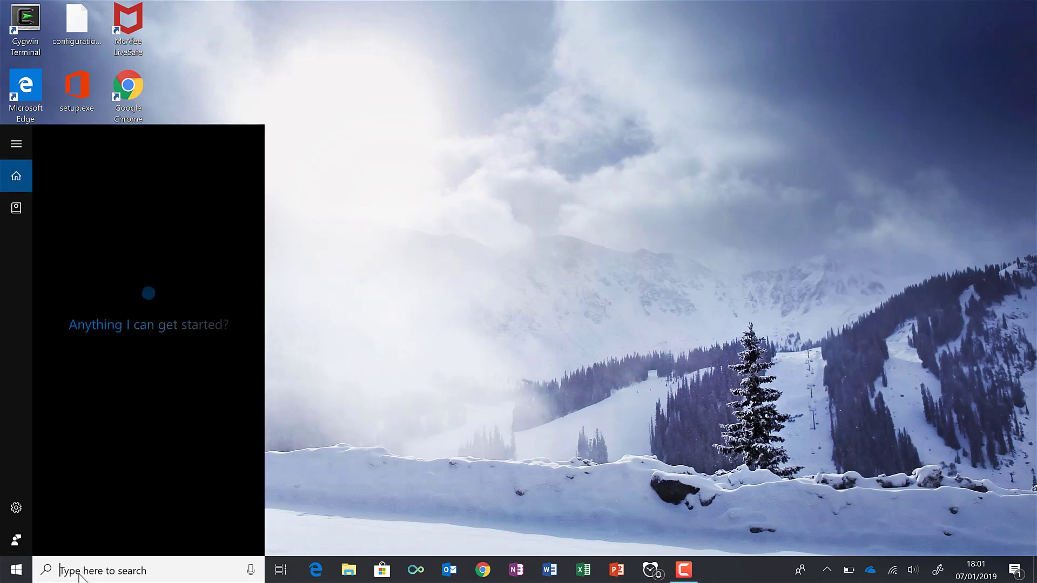
text(control)
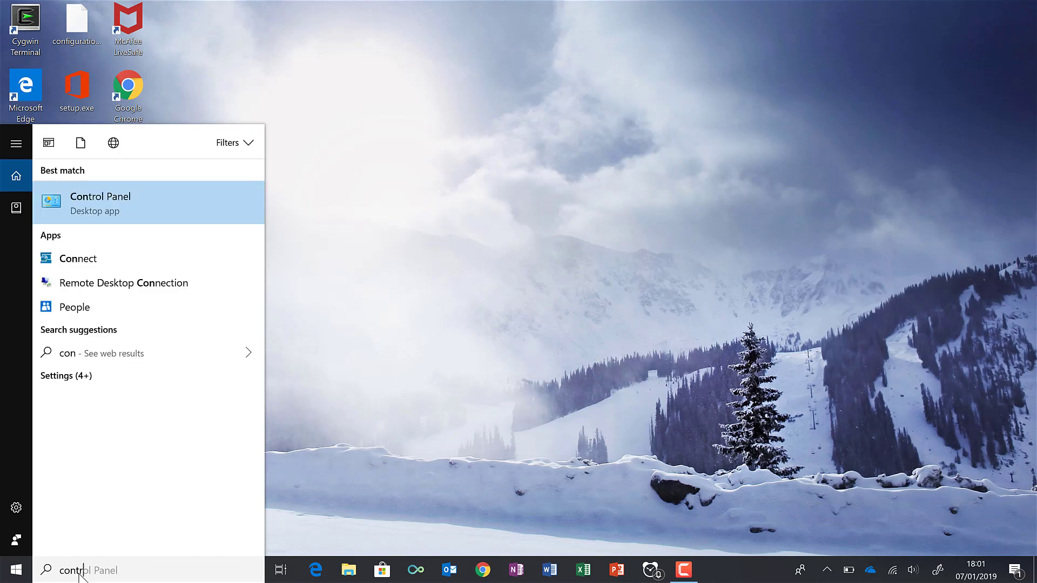
click(112, 202)
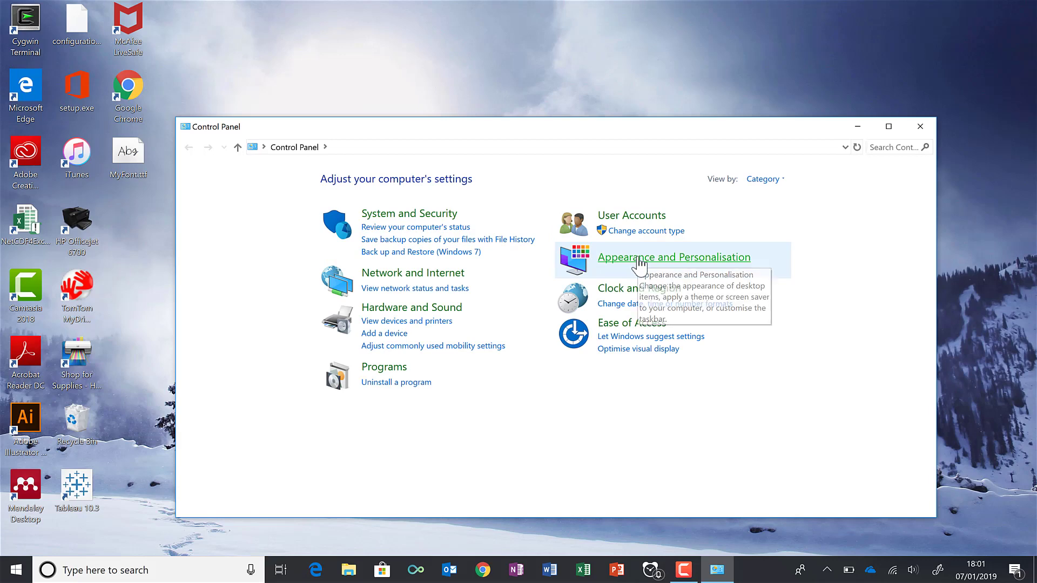
click(640, 259)
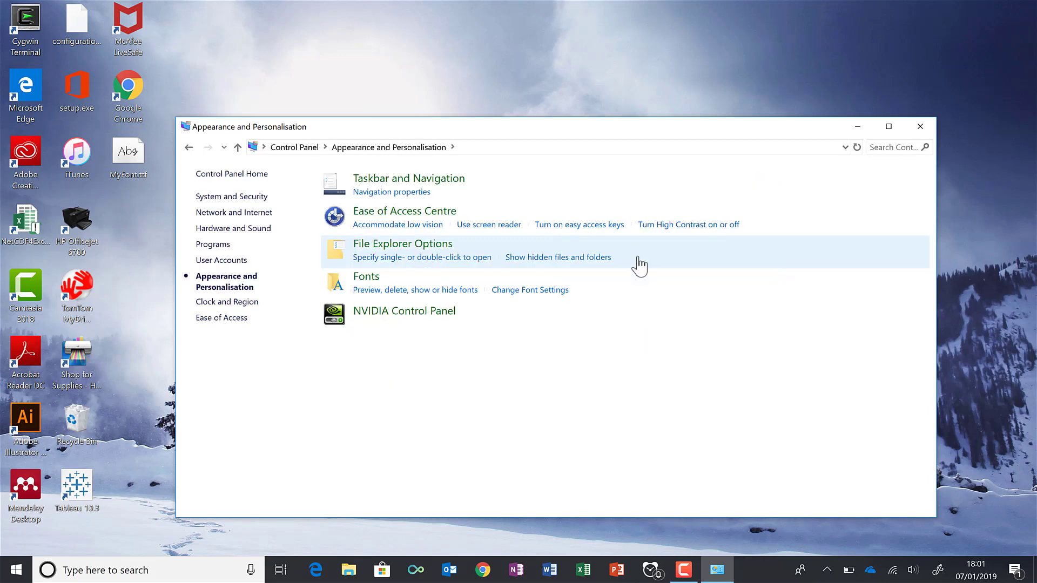
click(367, 281)
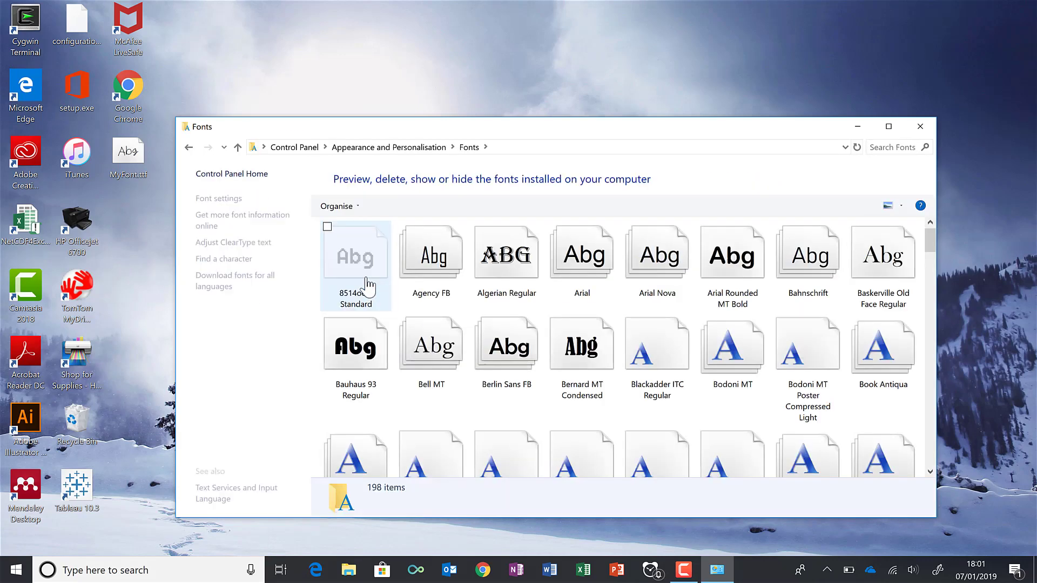
drag(133, 156, 476, 406)
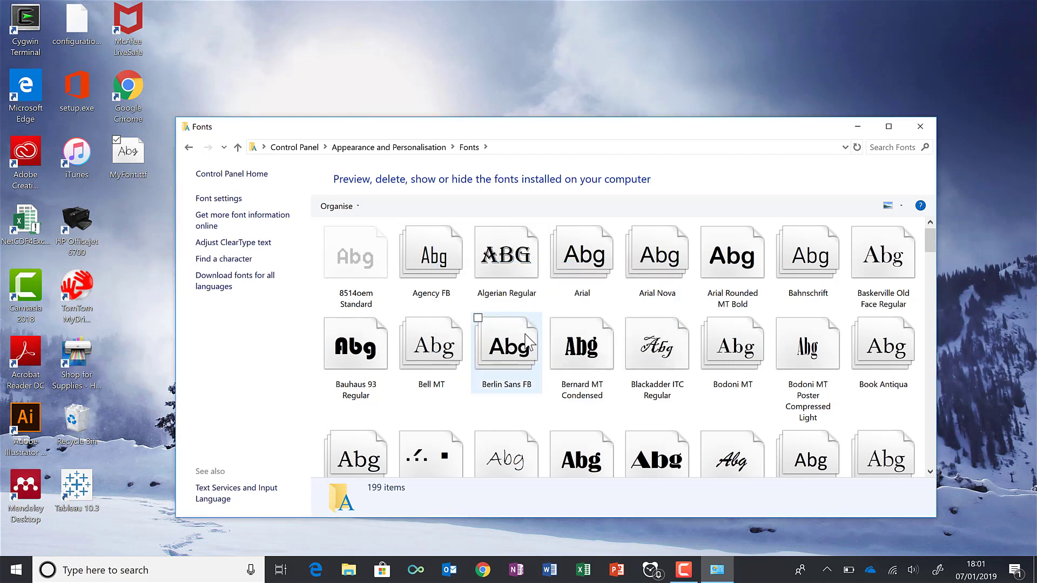
Close Fonts, start a blank Word document and type 'The quick brown fox jumped over the lazy dog.'.
click(924, 127)
click(549, 571)
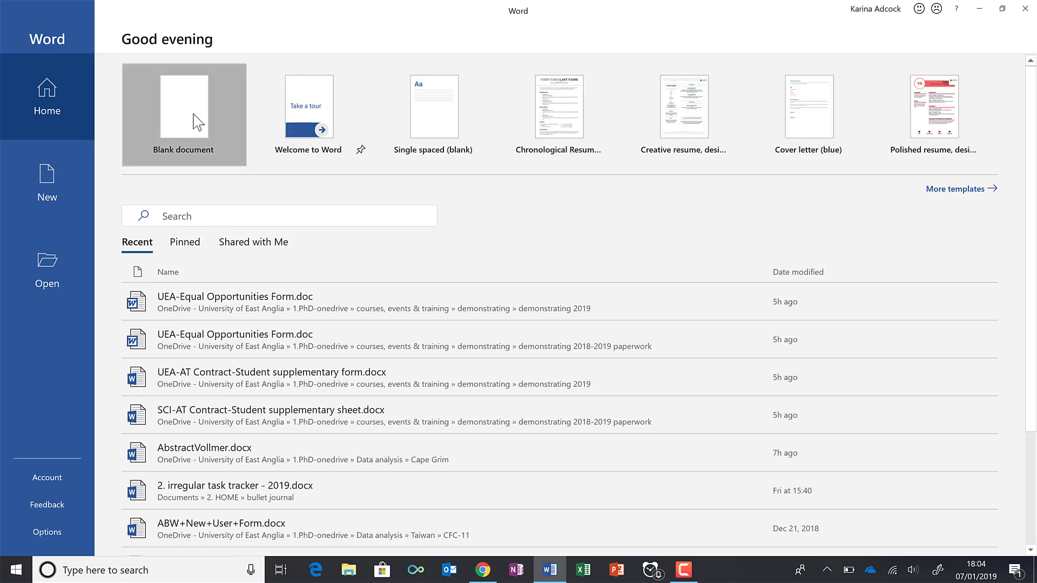
click(197, 121)
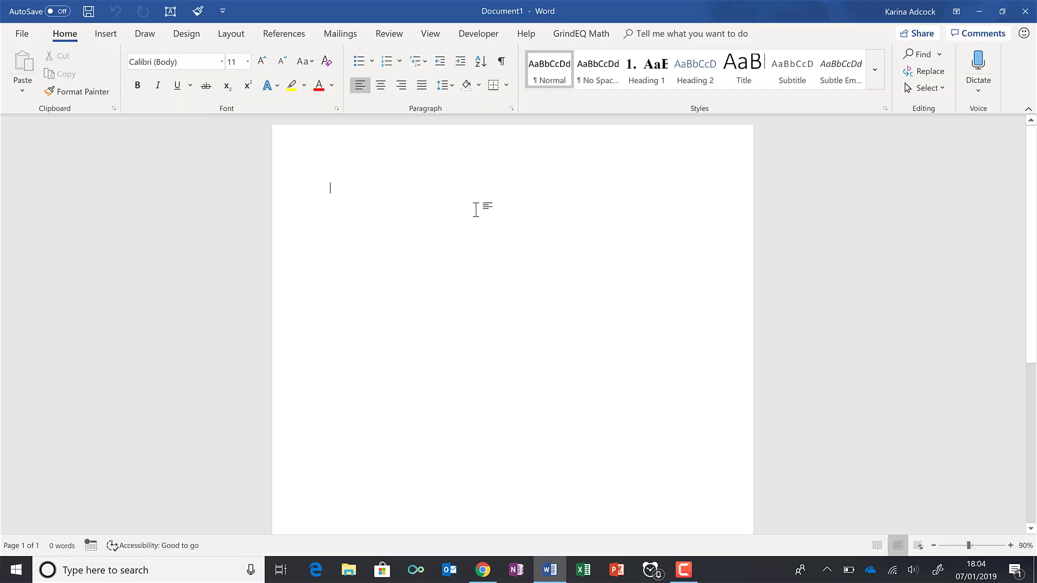
text(The quick brown f)
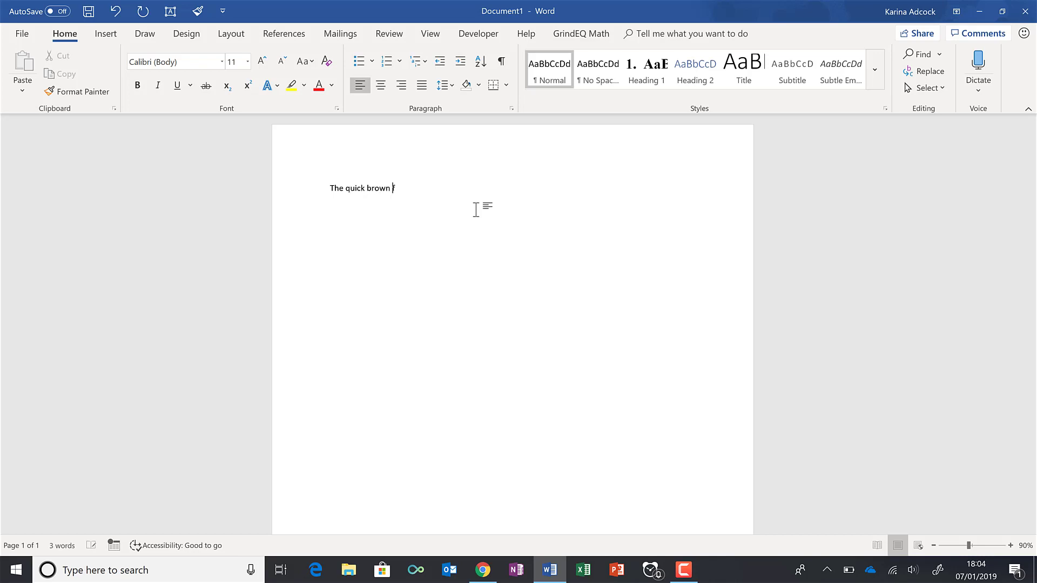
text( dog.)
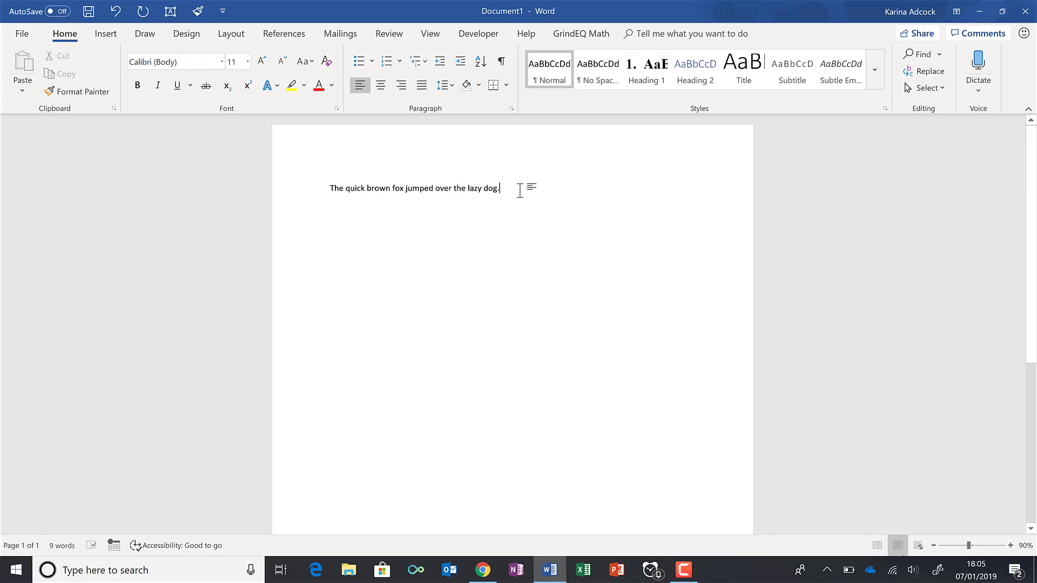
Select the sample sentence and set its font size to 36 pt.
drag(519, 189, 341, 105)
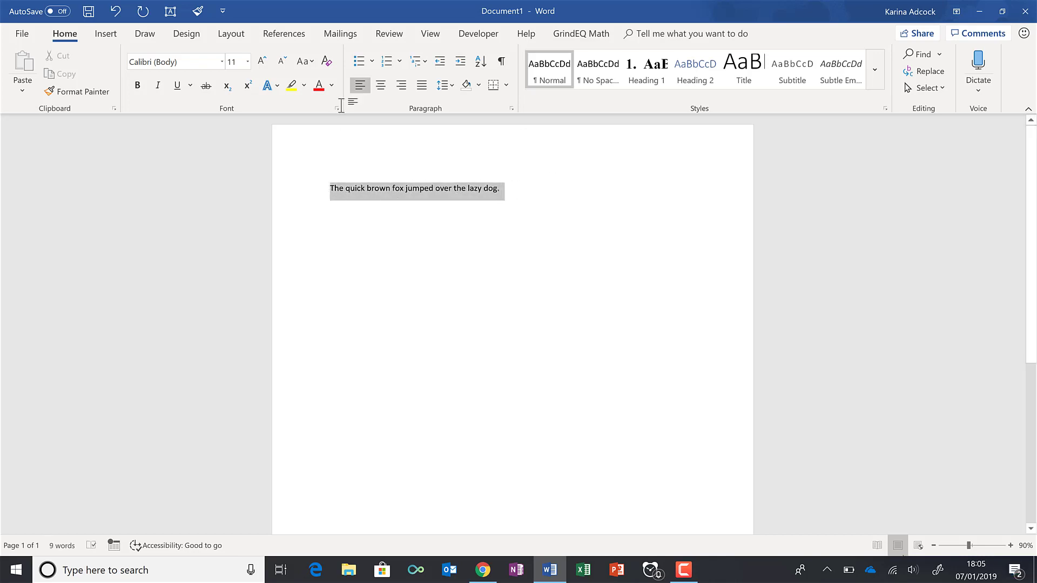
click(247, 62)
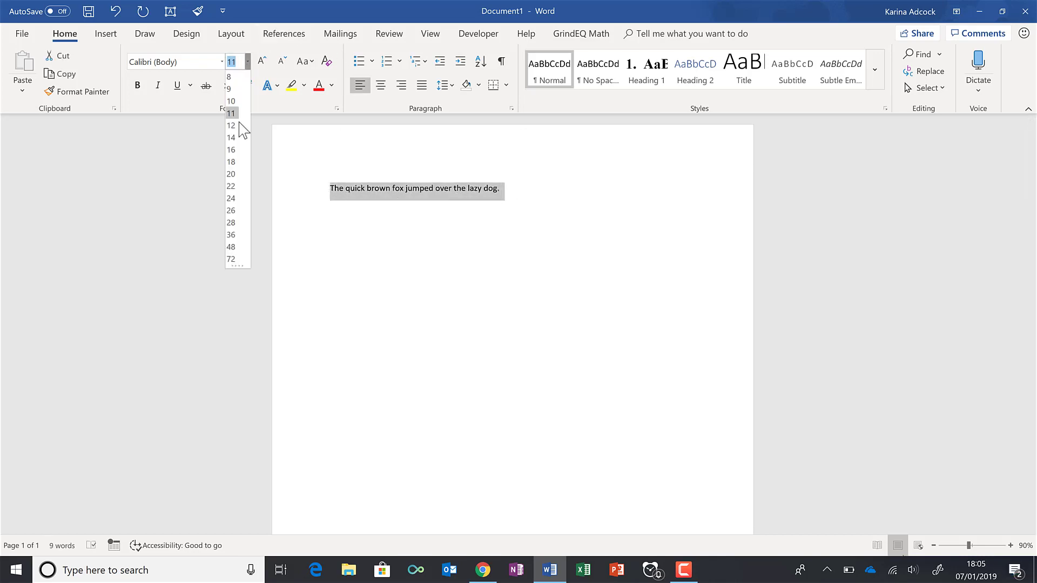
click(231, 234)
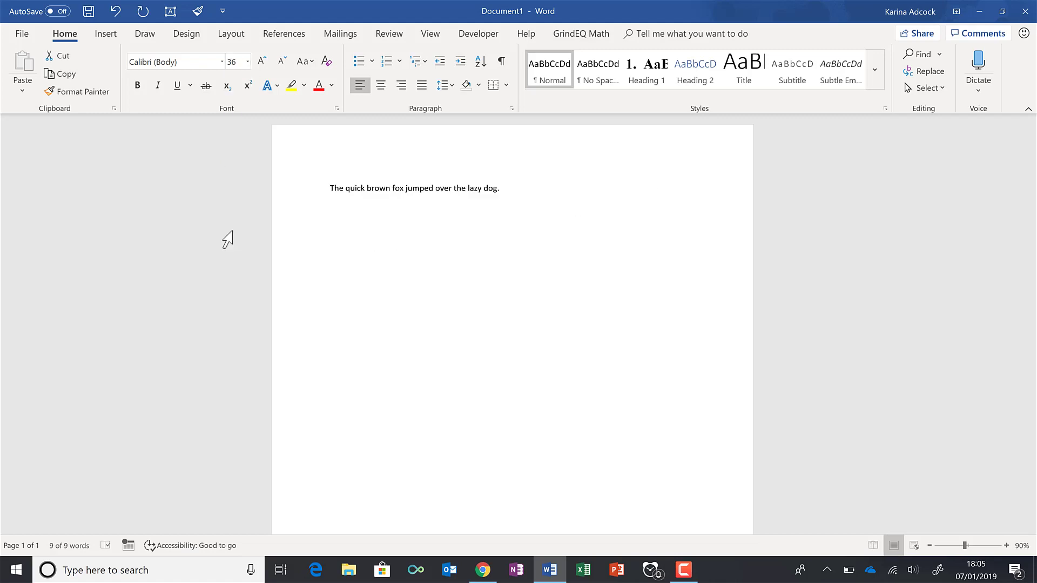
Apply the MyFont handwriting font to the selected sentence.
click(222, 62)
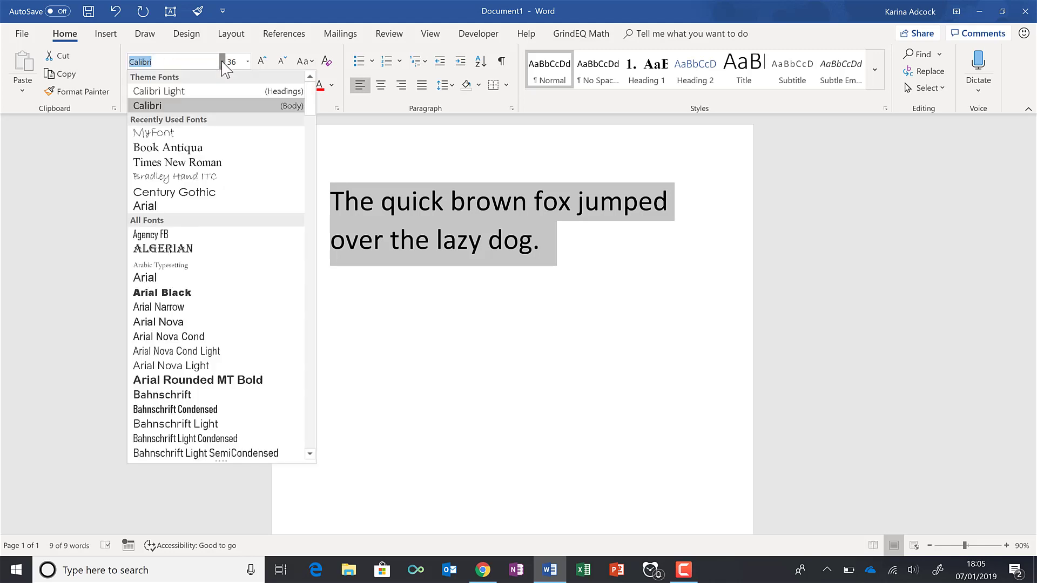
scroll(238, 227, down, 4)
scroll(238, 235, down, 12)
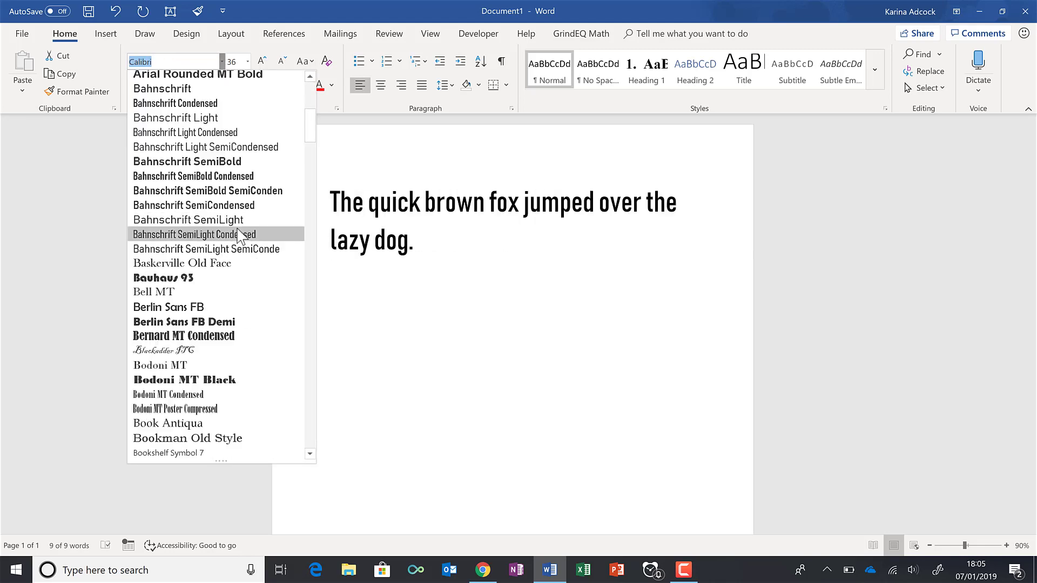
scroll(237, 231, down, 15)
scroll(238, 233, down, 15)
scroll(239, 235, down, 4)
scroll(242, 237, down, 2)
click(172, 321)
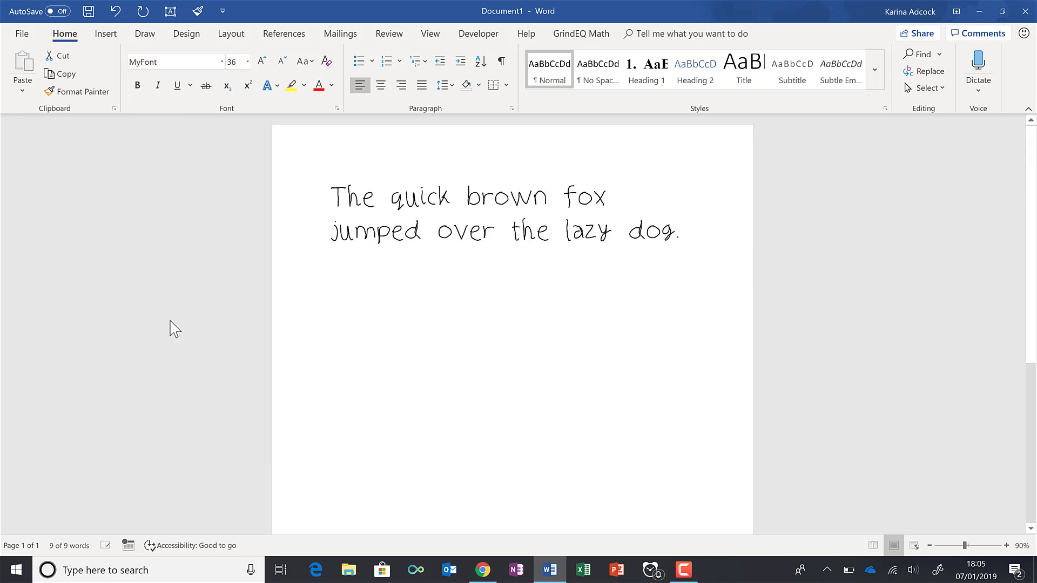
click(411, 212)
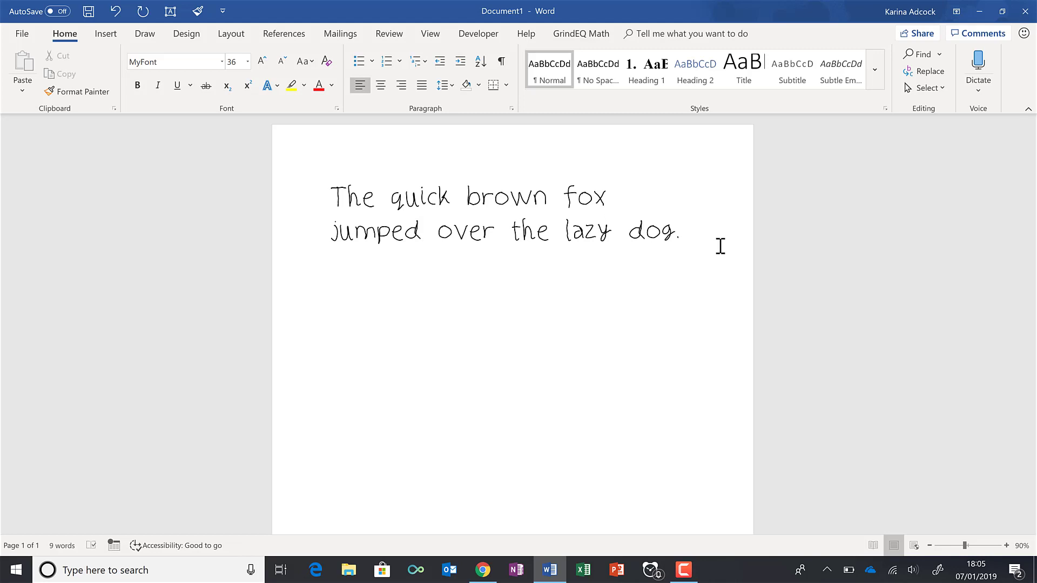
Type a new line "(text) ? ! / | \ 1233.567" below the sentence to test the font's symbols.
key(Return)
text(()
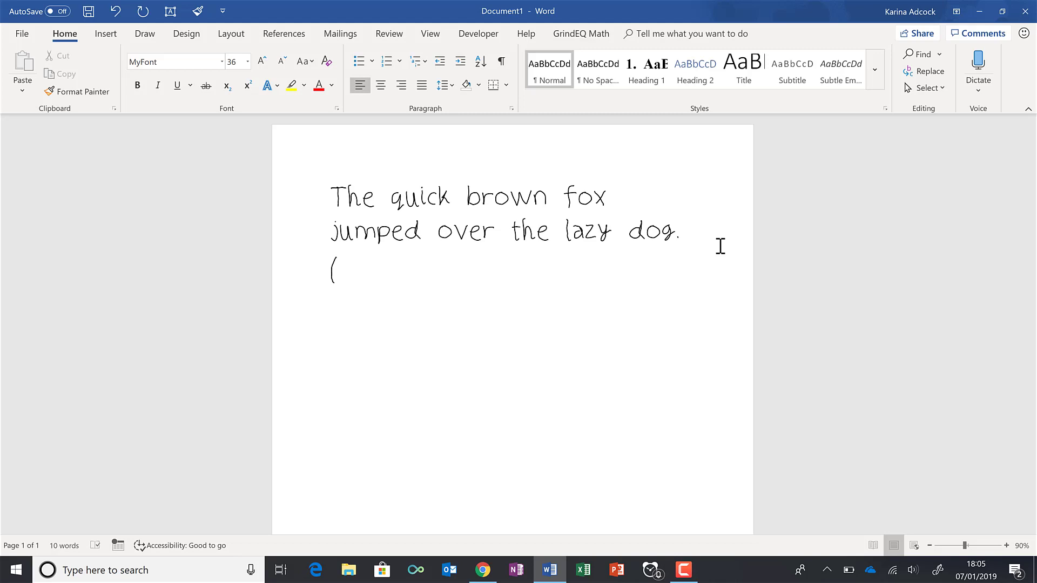
text(text)
text(? ! )
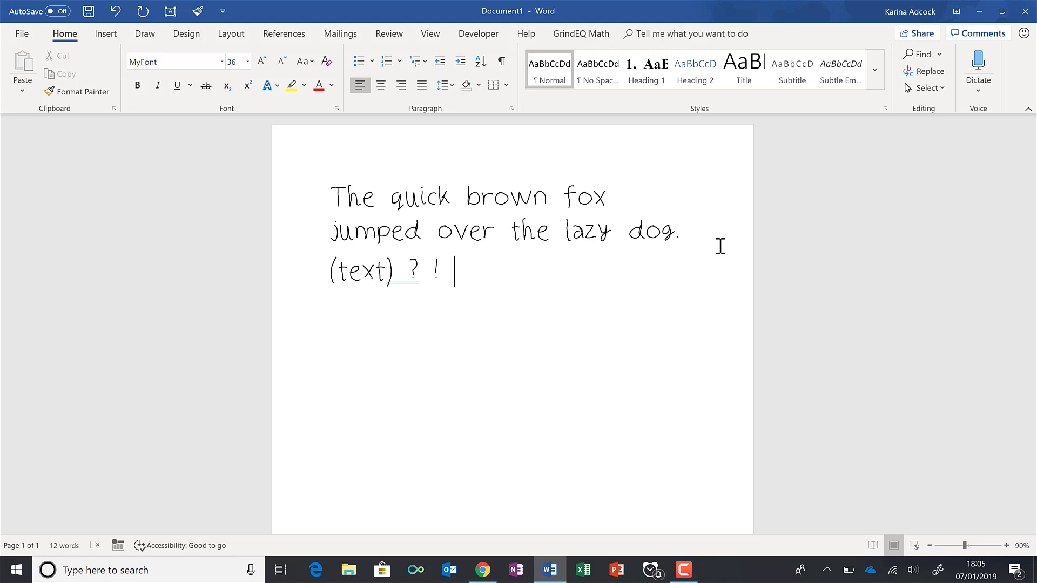
text(/ | \ 1233.567)
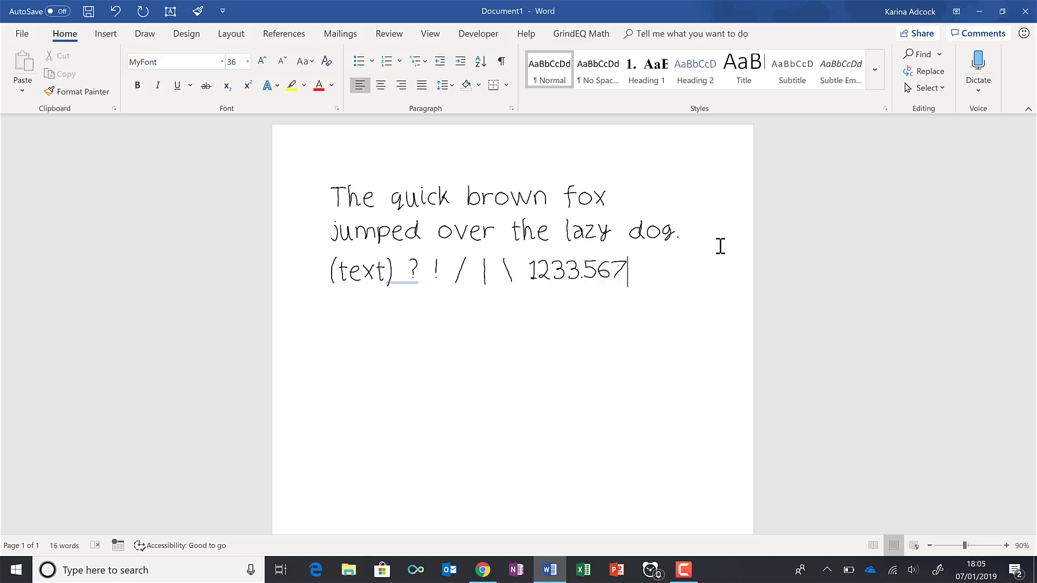